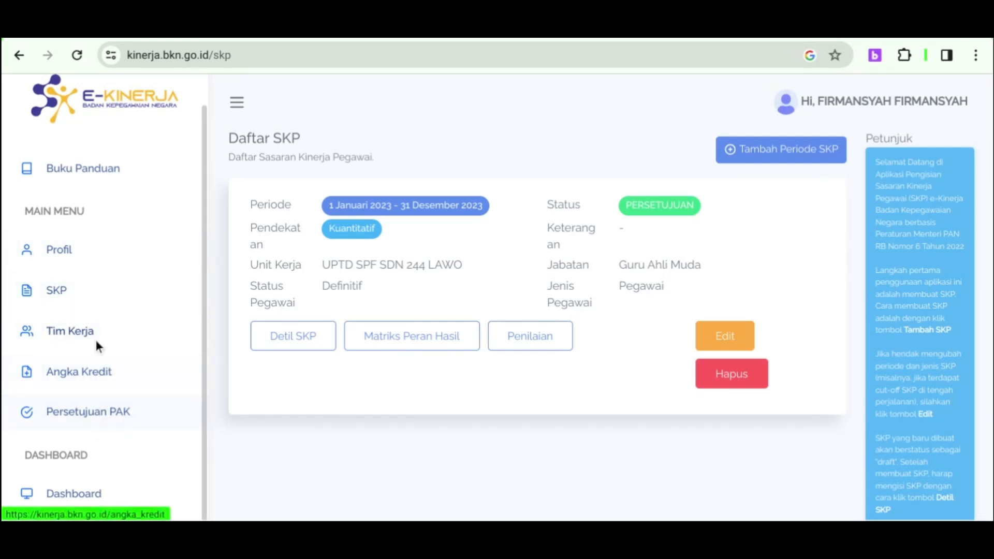
Go to the Angka Kredit page from the left sidebar menu.
{"action": "left_click", "coordinate": [106, 377]}
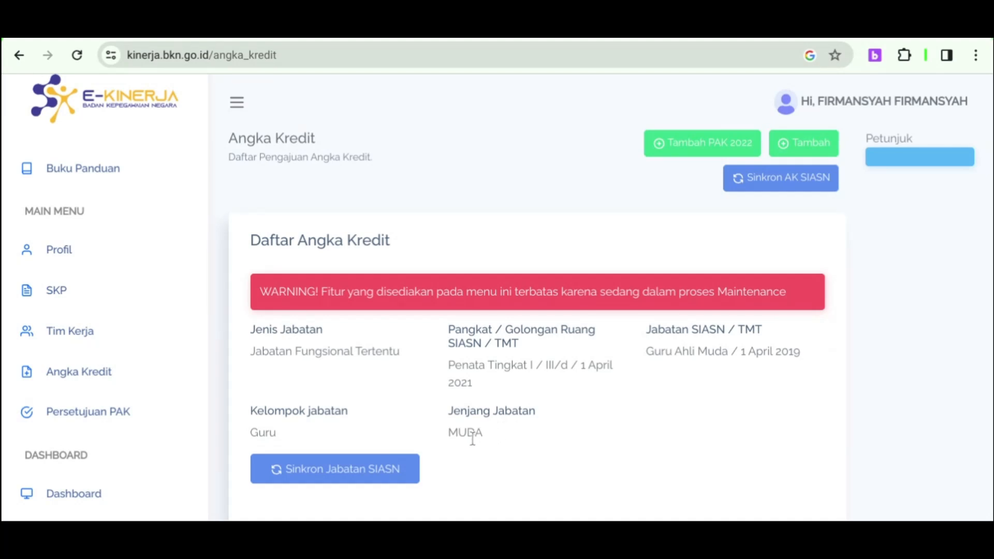
Sync the Guru Ahli Muda position and rank Penata Tingkat I / III/d from SIASN.
{"action": "left_click", "coordinate": [383, 470]}
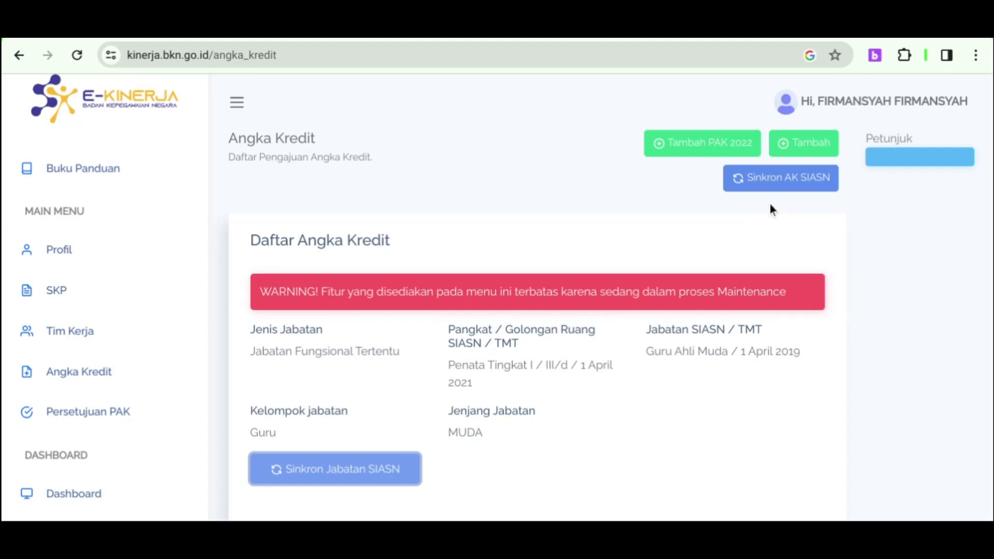
Sync credit points from SIASN and check the row shows 180.734 credits, status Persetujuan.
{"action": "left_click", "coordinate": [796, 192]}
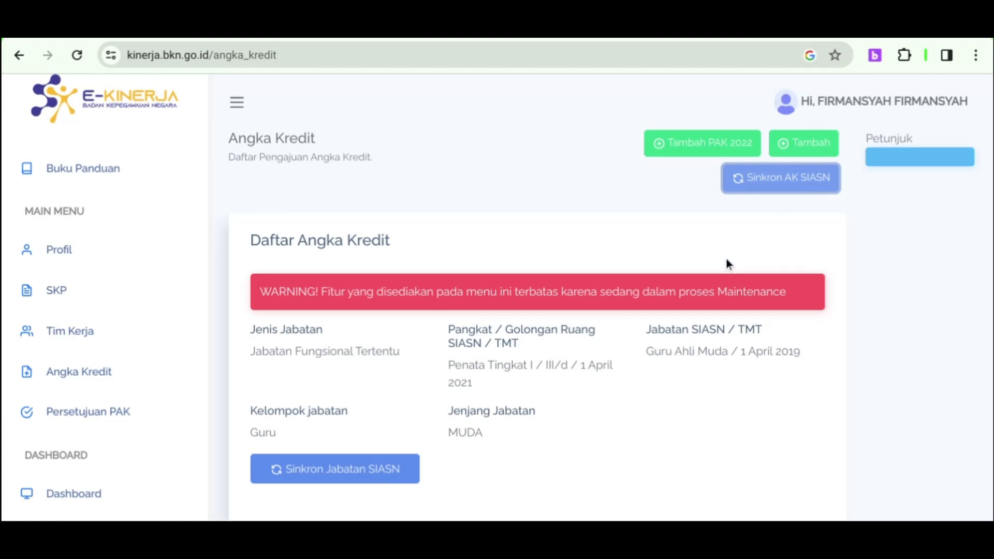
{"action": "scroll", "coordinate": [727, 264], "scroll_direction": "down", "scroll_amount": 4}
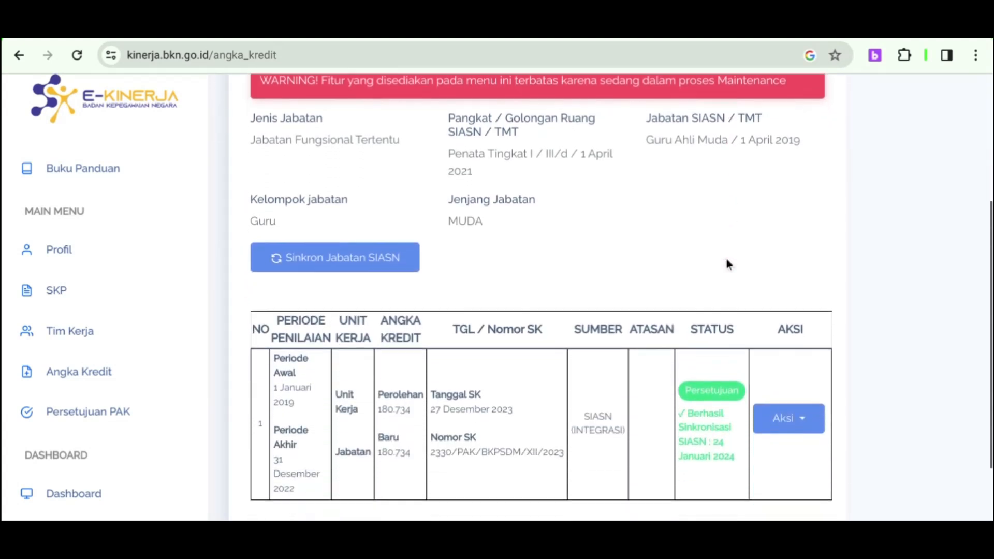
{"action": "scroll", "coordinate": [726, 259], "scroll_direction": "down", "scroll_amount": 1}
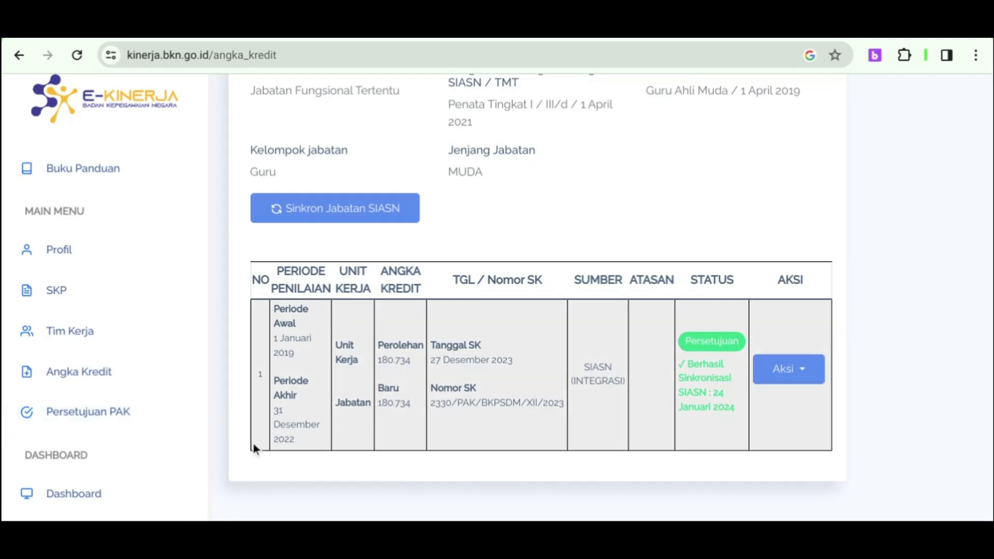
{"action": "scroll", "coordinate": [399, 380], "scroll_direction": "up", "scroll_amount": 4}
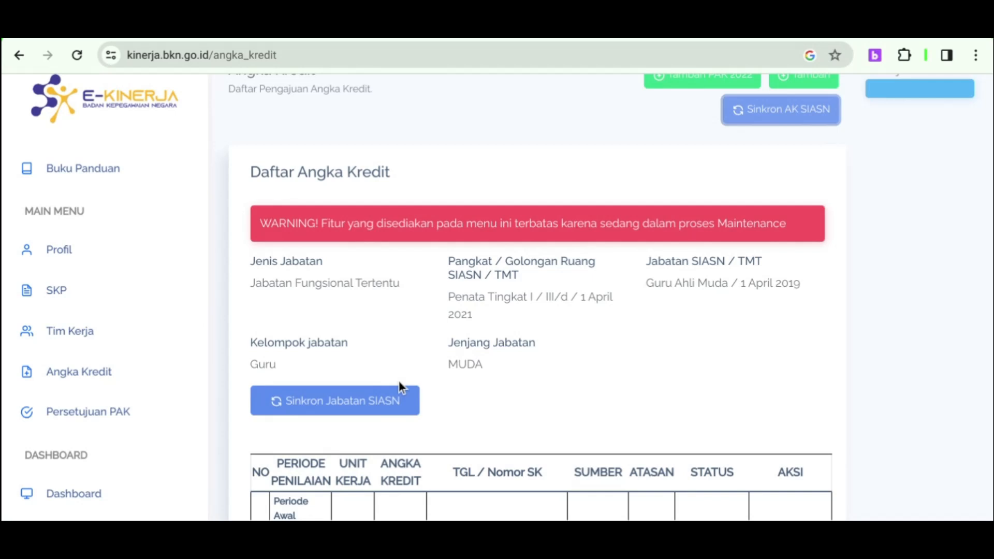
{"action": "scroll", "coordinate": [398, 381], "scroll_direction": "down", "scroll_amount": 4}
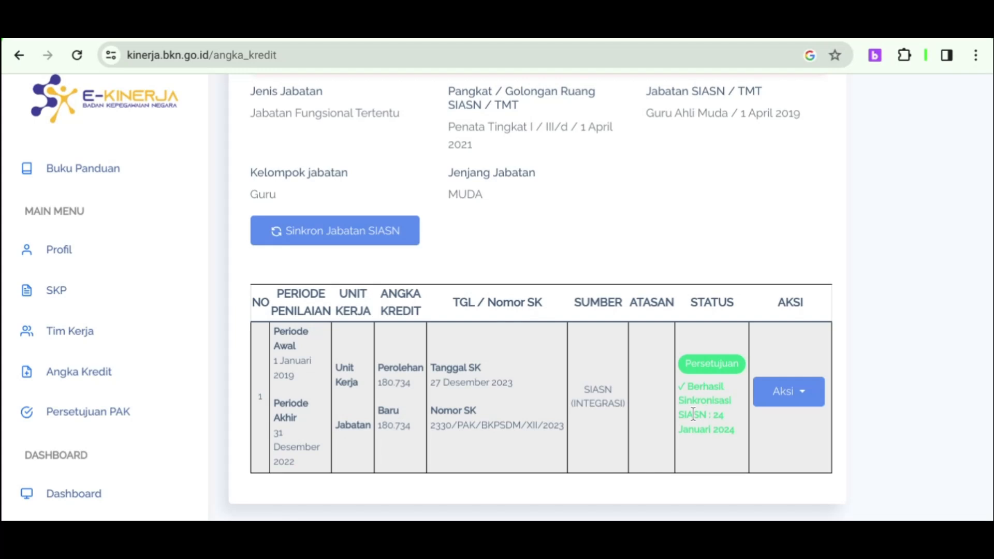
{"action": "scroll", "coordinate": [692, 414], "scroll_direction": "up", "scroll_amount": 5}
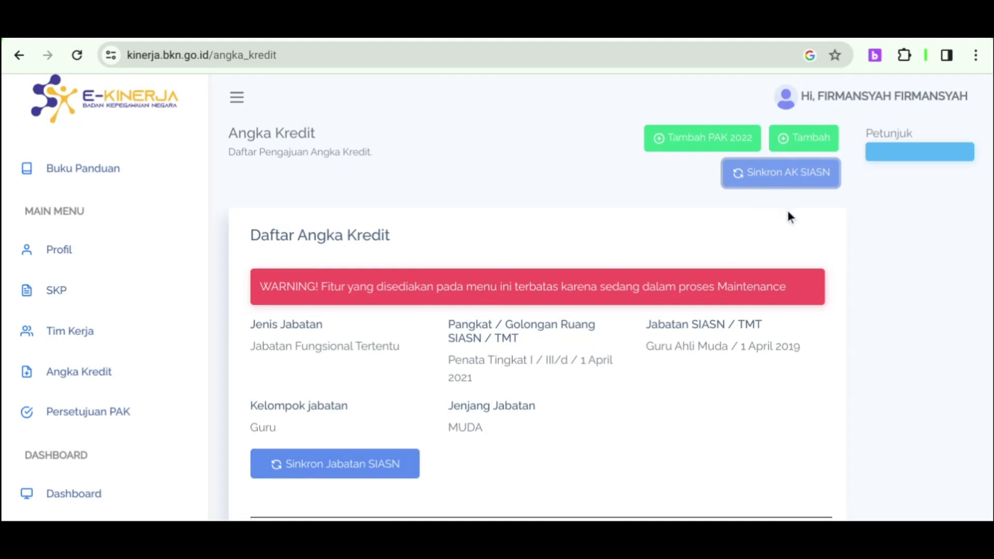
{"action": "scroll", "coordinate": [788, 212], "scroll_direction": "down", "scroll_amount": 1}
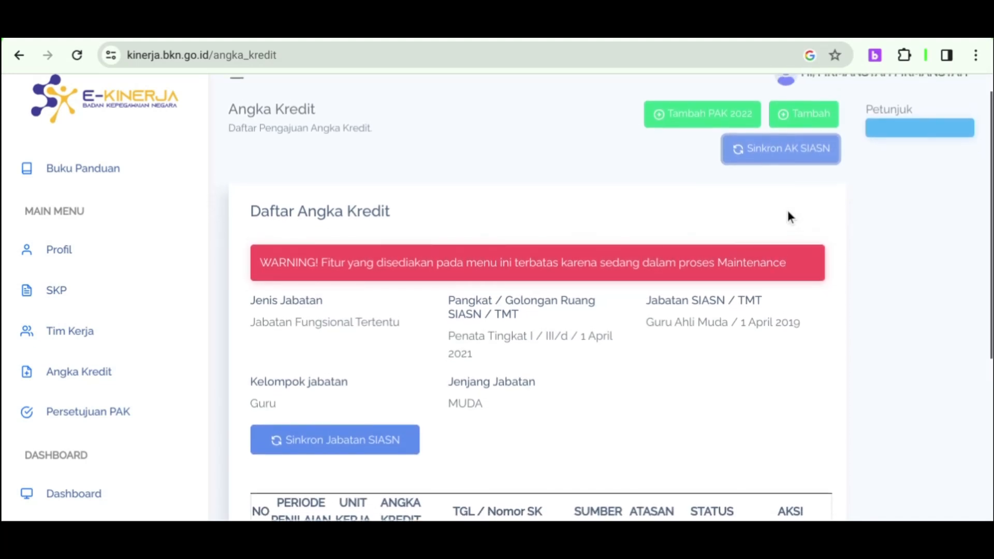
{"action": "scroll", "coordinate": [788, 214], "scroll_direction": "down", "scroll_amount": 4}
{"action": "scroll", "coordinate": [787, 210], "scroll_direction": "down", "scroll_amount": 2}
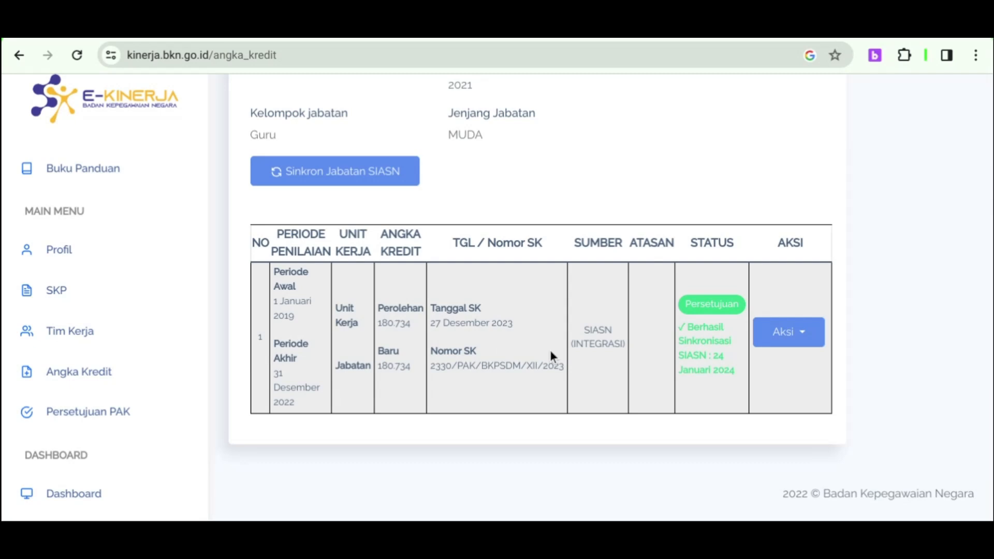
{"action": "scroll", "coordinate": [551, 355], "scroll_direction": "up", "scroll_amount": 4}
{"action": "scroll", "coordinate": [551, 354], "scroll_direction": "up", "scroll_amount": 2}
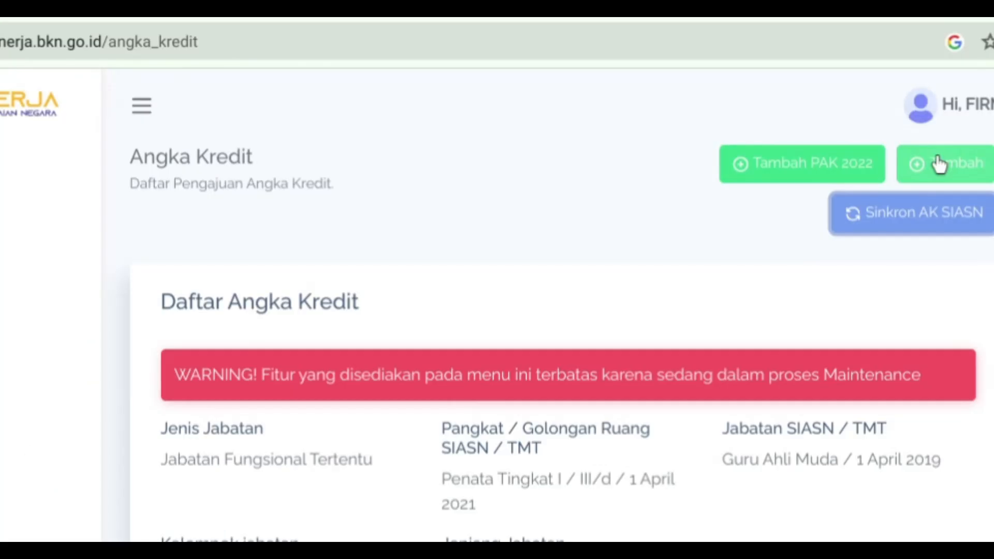
Open a new Buat PAK form and set the year to 2023.
{"action": "left_click", "coordinate": [800, 140]}
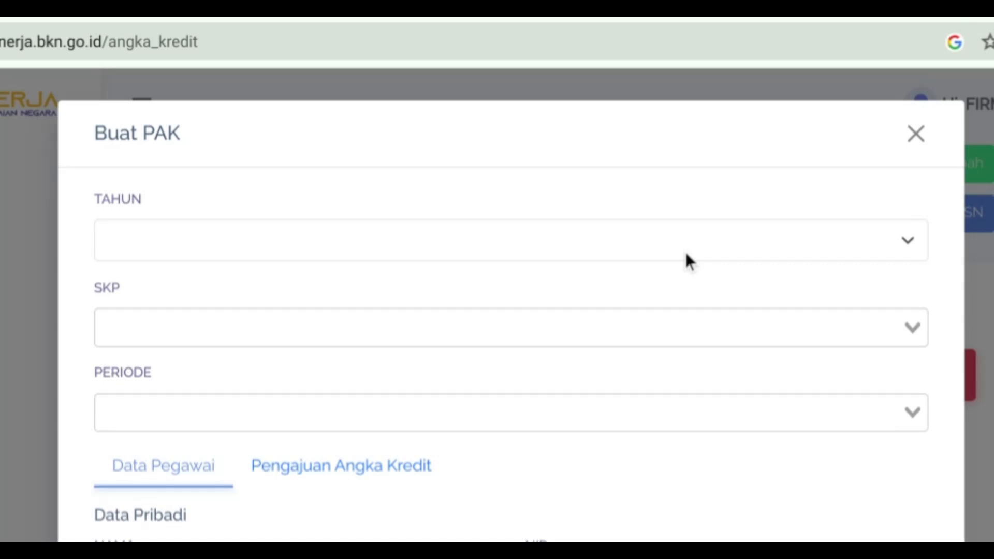
{"action": "left_click", "coordinate": [927, 137]}
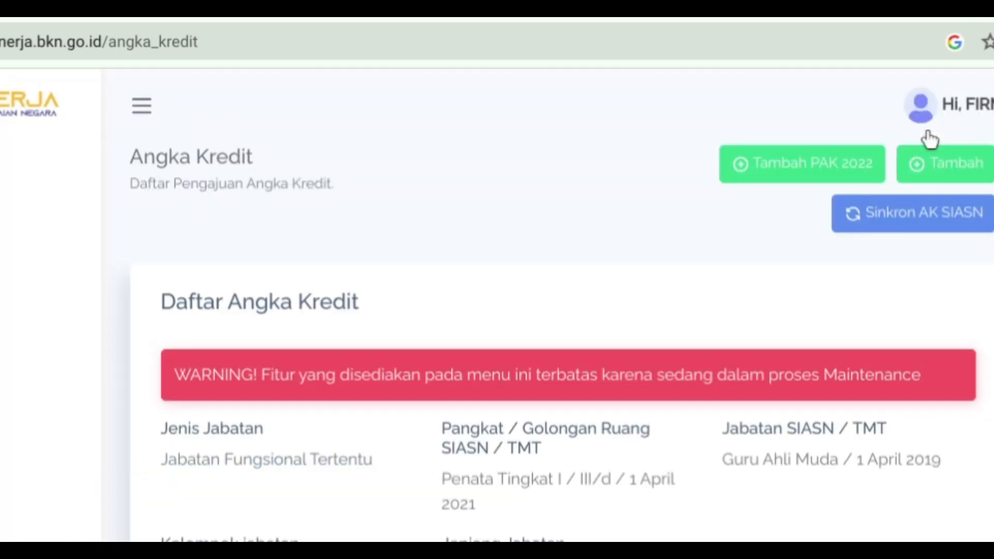
{"action": "left_click", "coordinate": [942, 168]}
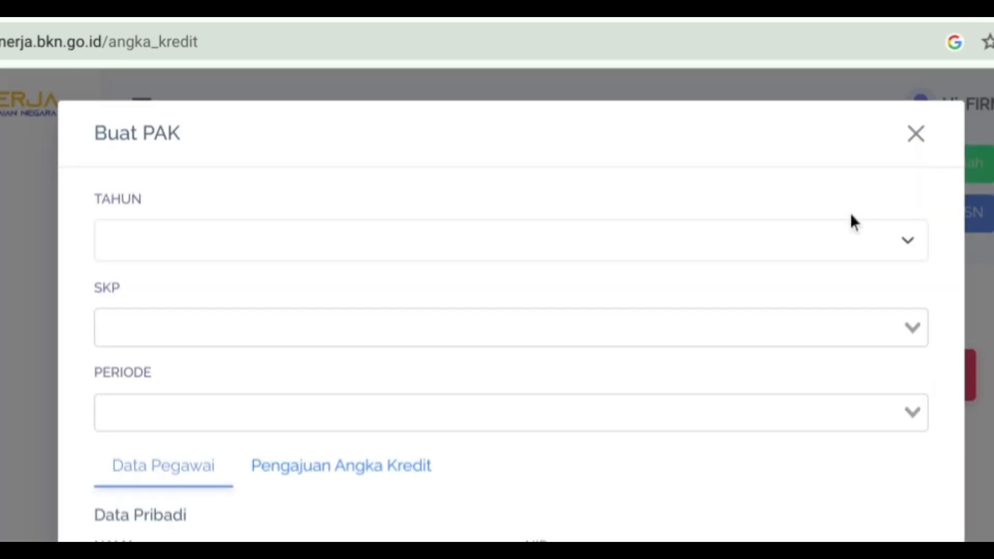
{"action": "left_click", "coordinate": [846, 240]}
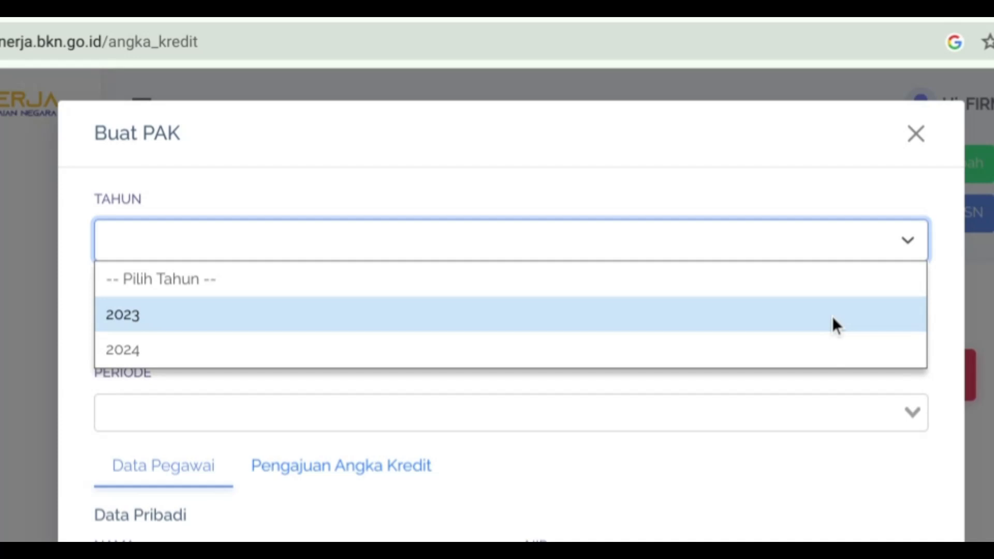
{"action": "left_click", "coordinate": [833, 324]}
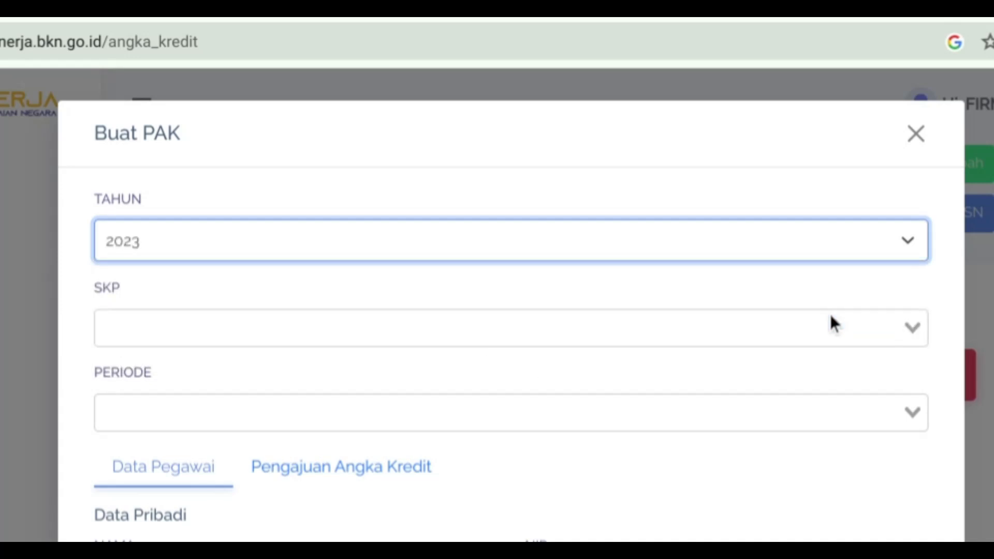
Choose the Guru Ahli Muda 2023 SKP and the annual January–December 2023 period.
{"action": "left_click", "coordinate": [905, 327]}
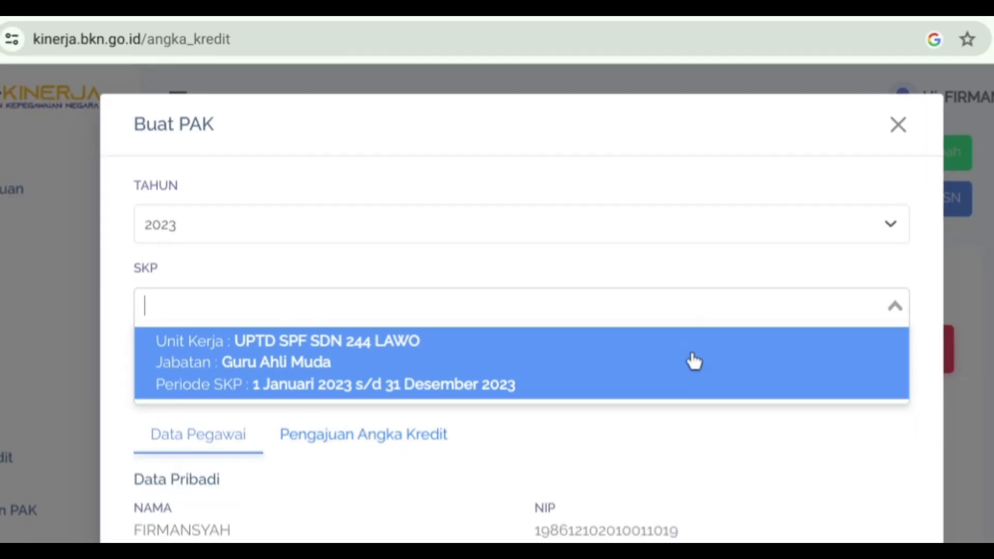
{"action": "left_click", "coordinate": [694, 361]}
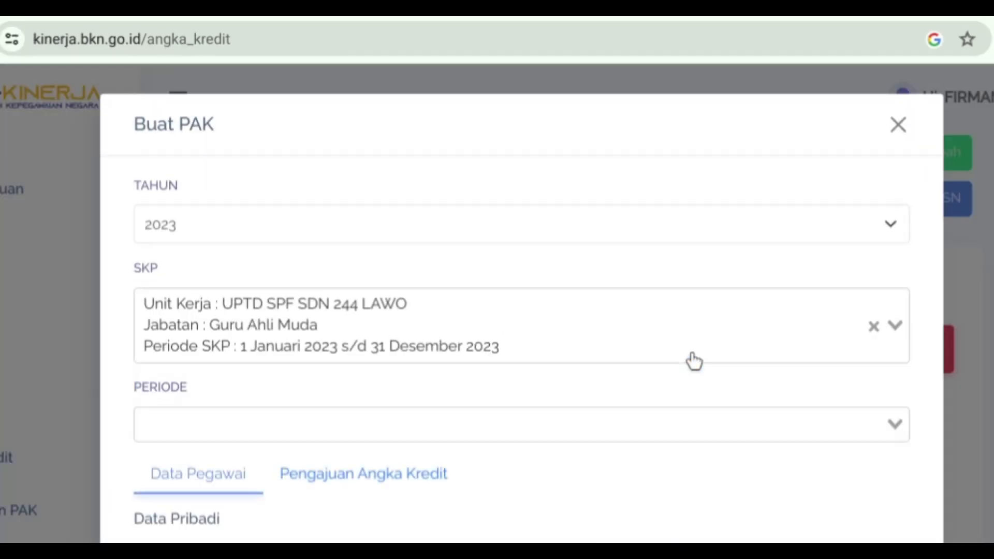
{"action": "left_click", "coordinate": [695, 414]}
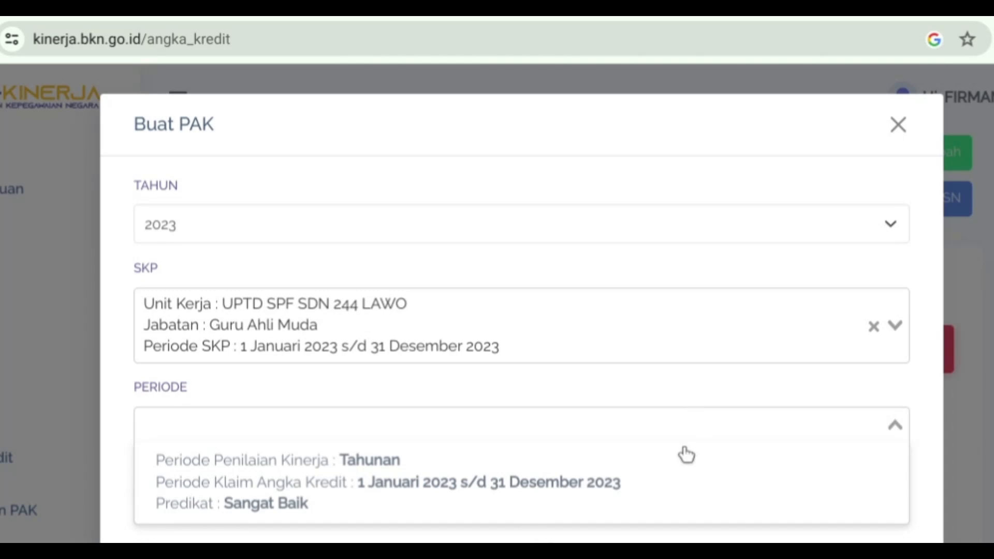
{"action": "left_click", "coordinate": [682, 468]}
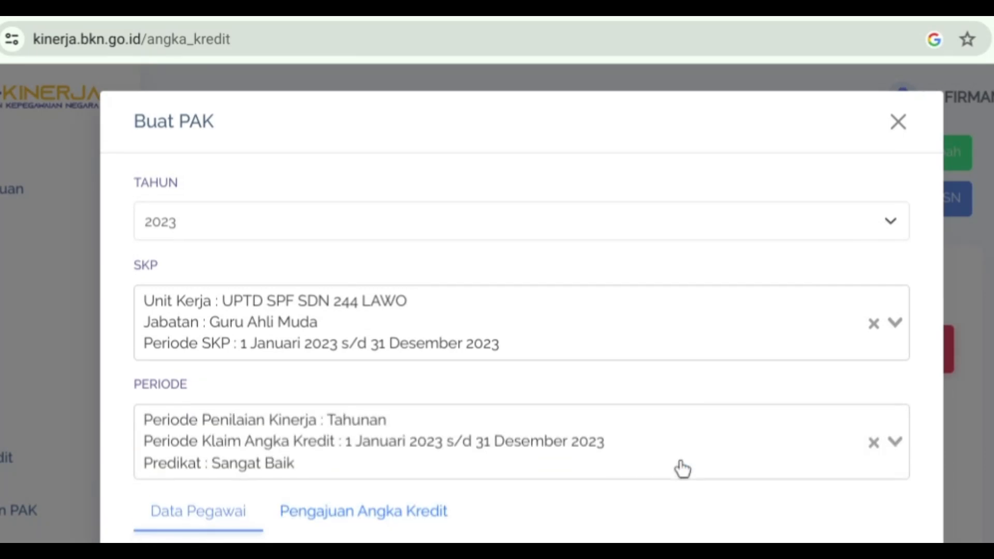
{"action": "scroll", "coordinate": [682, 468], "scroll_direction": "down", "scroll_amount": 2}
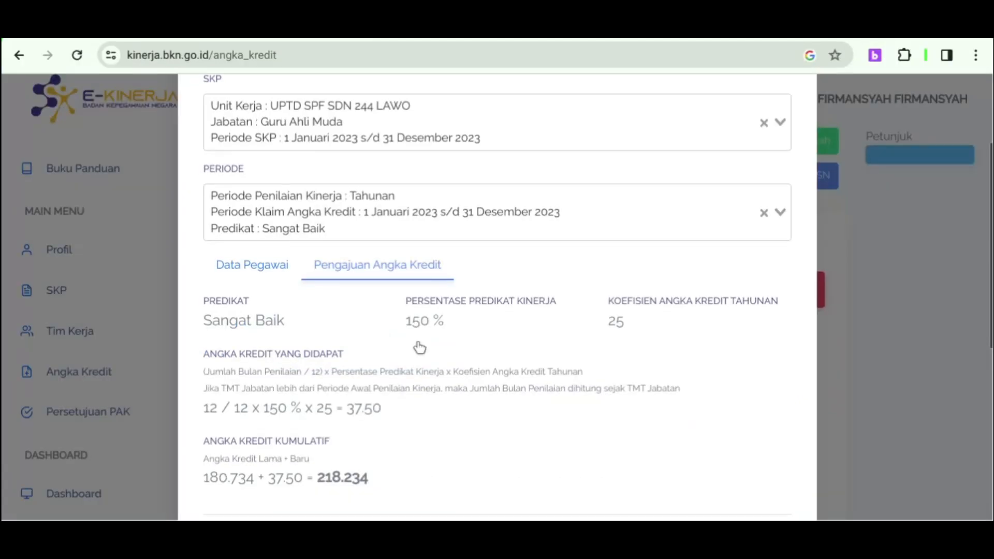
{"action": "scroll", "coordinate": [420, 348], "scroll_direction": "down", "scroll_amount": 2}
{"action": "scroll", "coordinate": [420, 348], "scroll_direction": "down", "scroll_amount": 2}
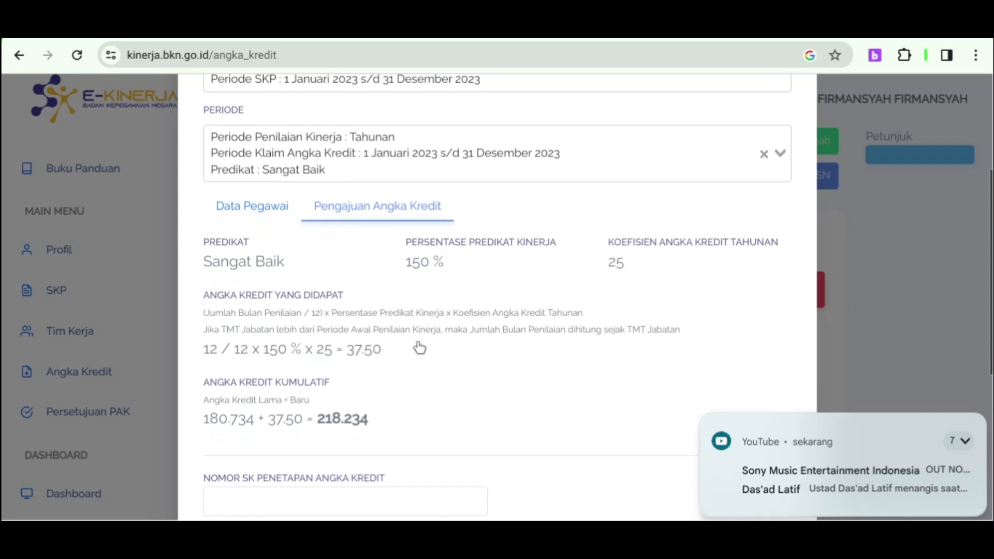
{"action": "scroll", "coordinate": [420, 348], "scroll_direction": "down", "scroll_amount": 1}
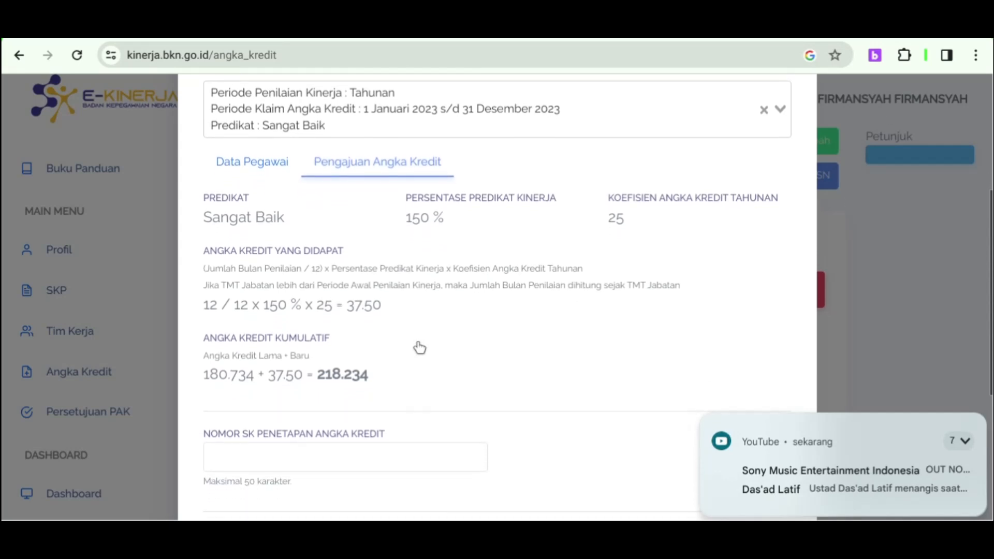
{"action": "scroll", "coordinate": [420, 348], "scroll_direction": "down", "scroll_amount": 1}
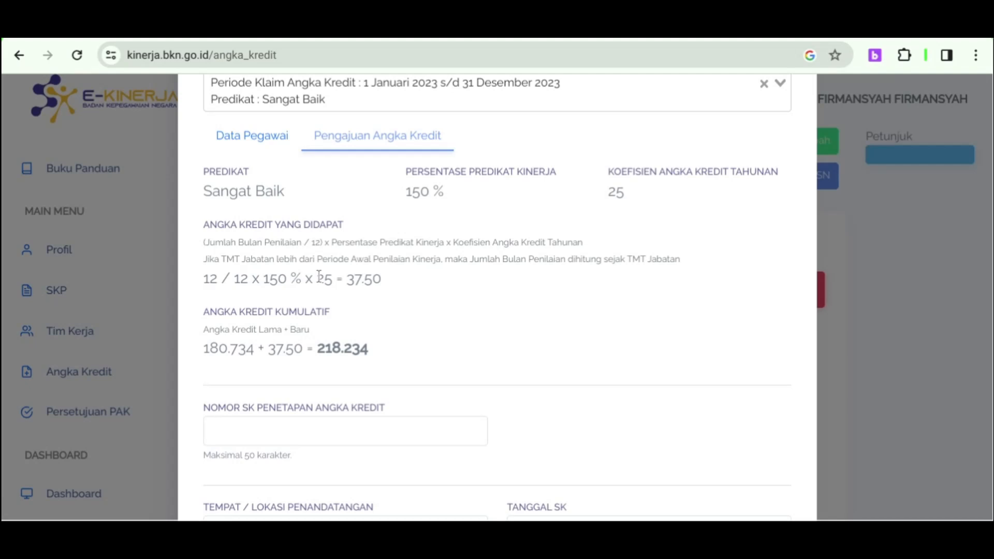
Scroll the PAK form down to the SK fields and place the cursor in the SK number field.
{"action": "scroll", "coordinate": [344, 283], "scroll_direction": "down", "scroll_amount": 1}
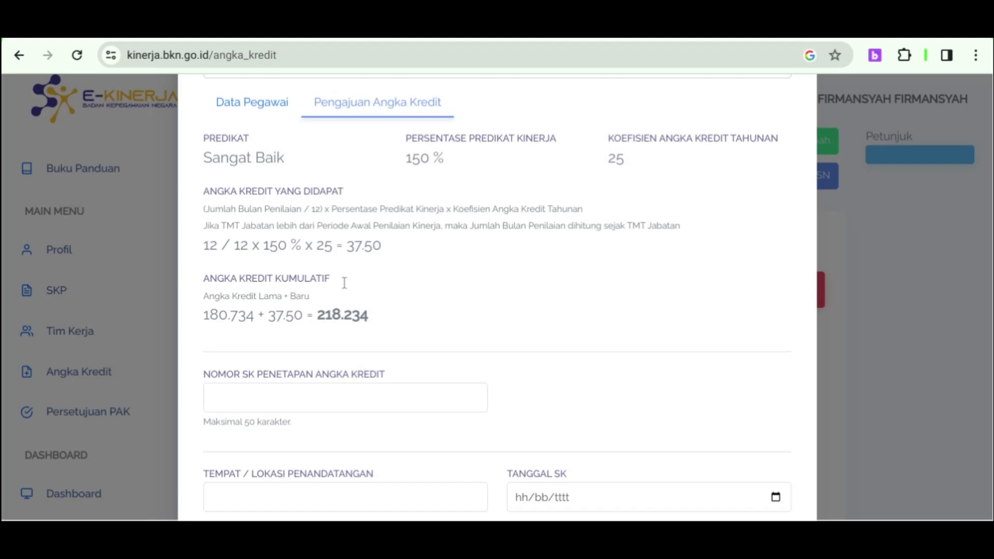
{"action": "scroll", "coordinate": [344, 283], "scroll_direction": "down", "scroll_amount": 2}
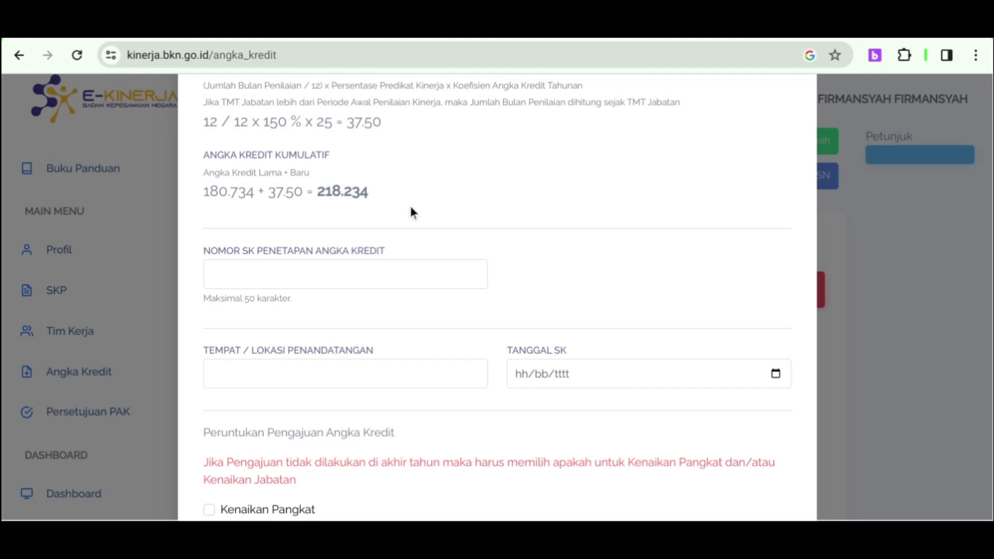
{"action": "scroll", "coordinate": [413, 217], "scroll_direction": "down", "scroll_amount": 1}
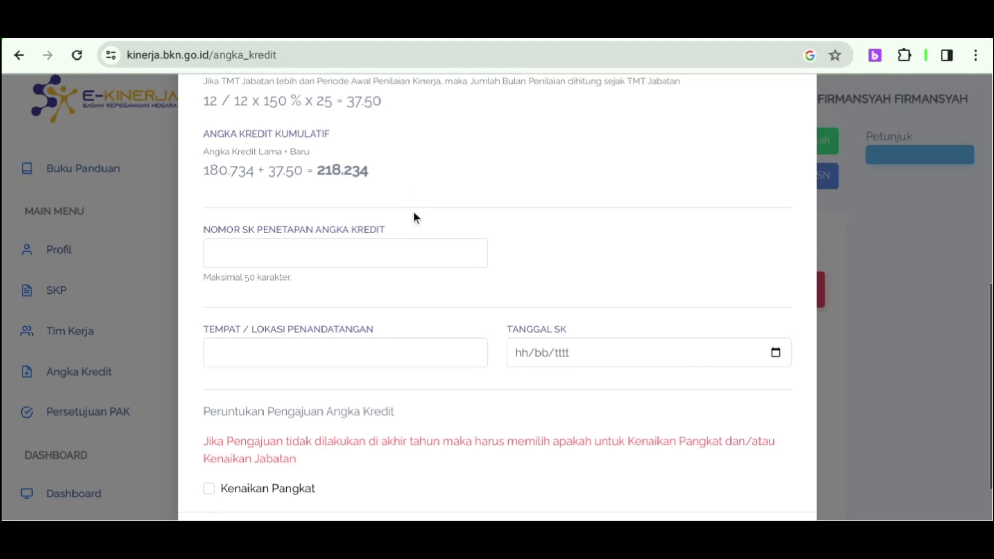
{"action": "scroll", "coordinate": [413, 217], "scroll_direction": "down", "scroll_amount": 1}
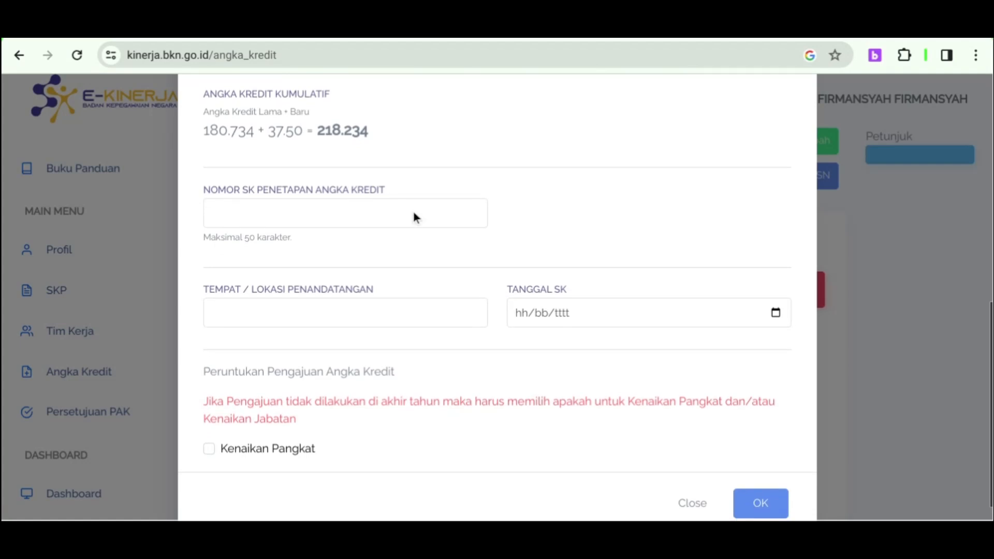
{"action": "left_click", "coordinate": [414, 217]}
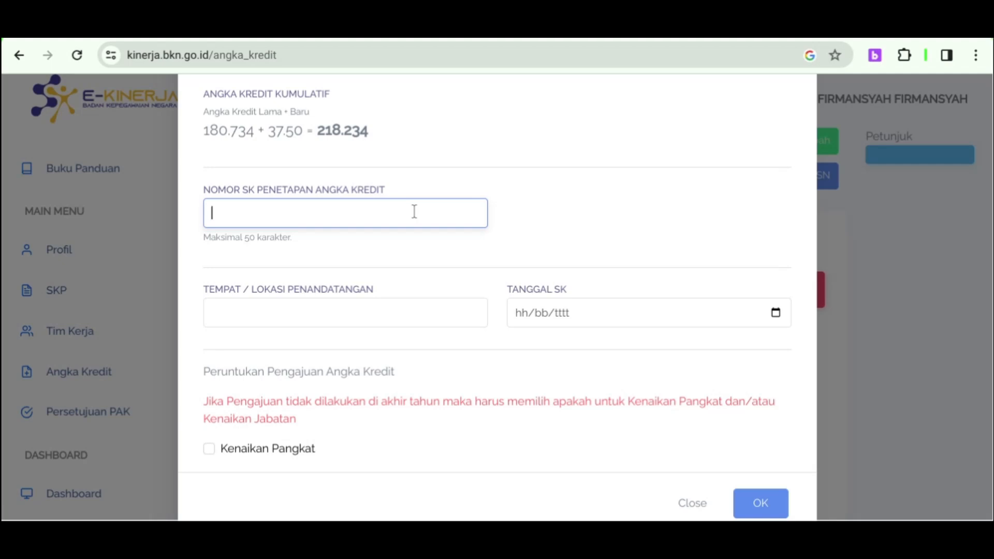
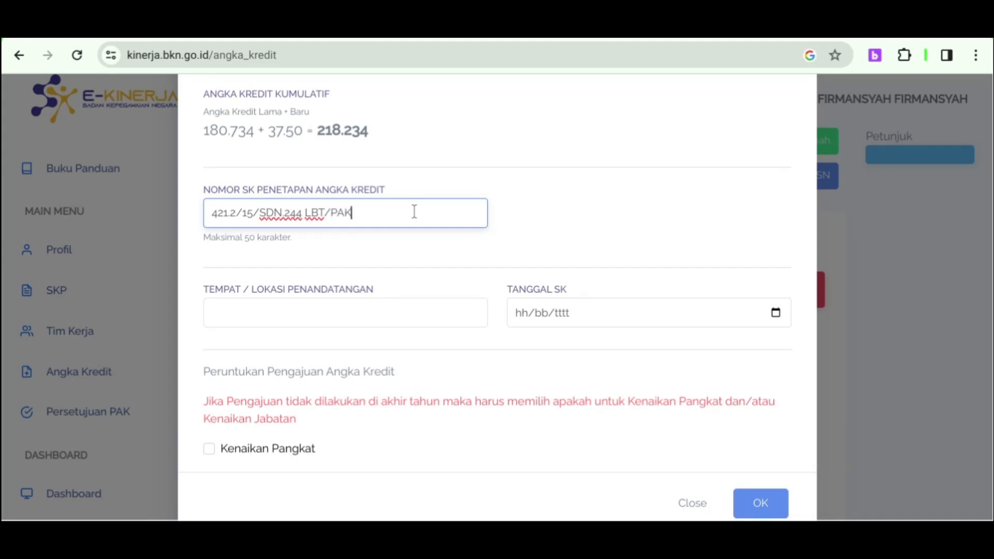
{"action": "left_click", "coordinate": [255, 215]}
{"action": "key", "text": "BackSpace"}
{"action": "type", "text": "4"}
Enter Watansoppeng as signing location and 09/01/2024 as the SK date.
{"action": "left_click", "coordinate": [300, 316]}
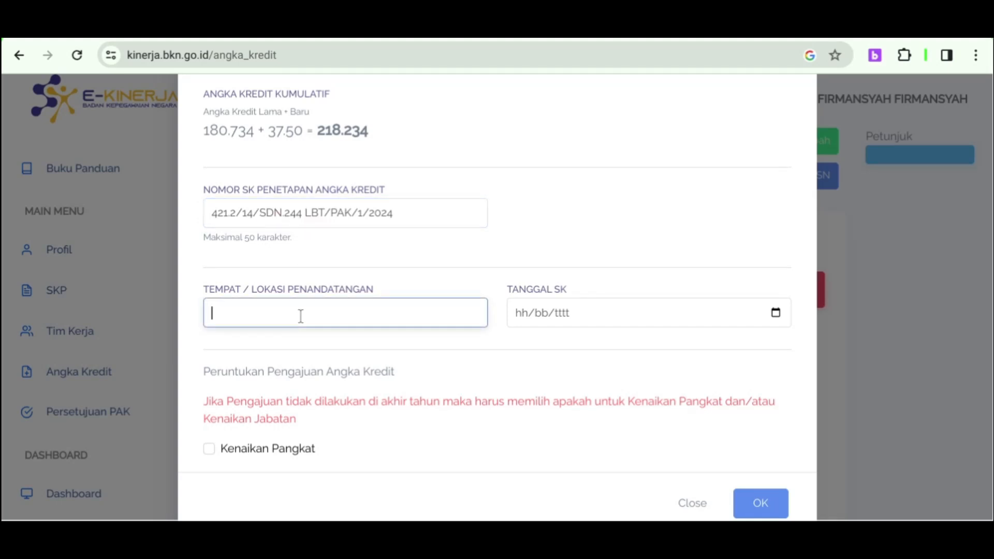
{"action": "type", "text": "Watansoppeng"}
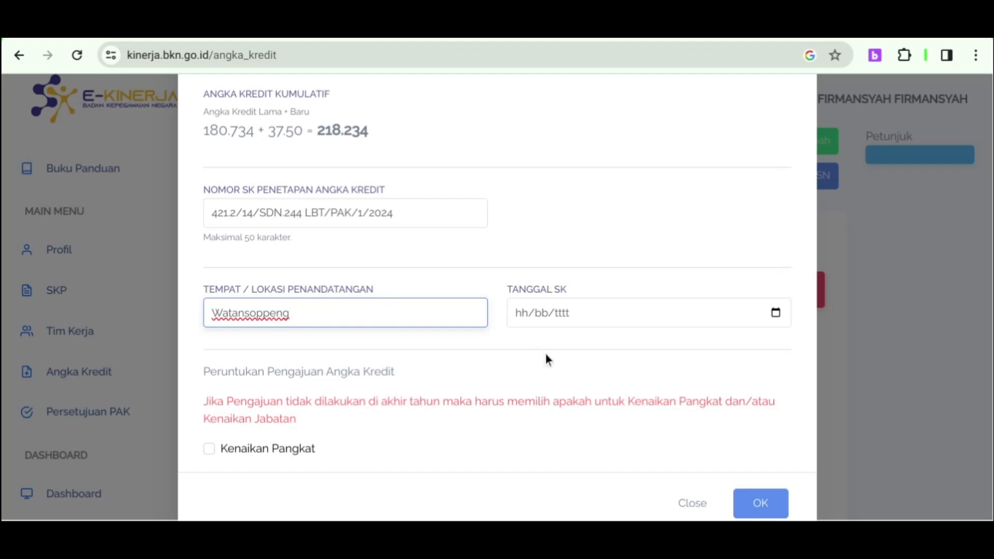
{"action": "left_click", "coordinate": [523, 310]}
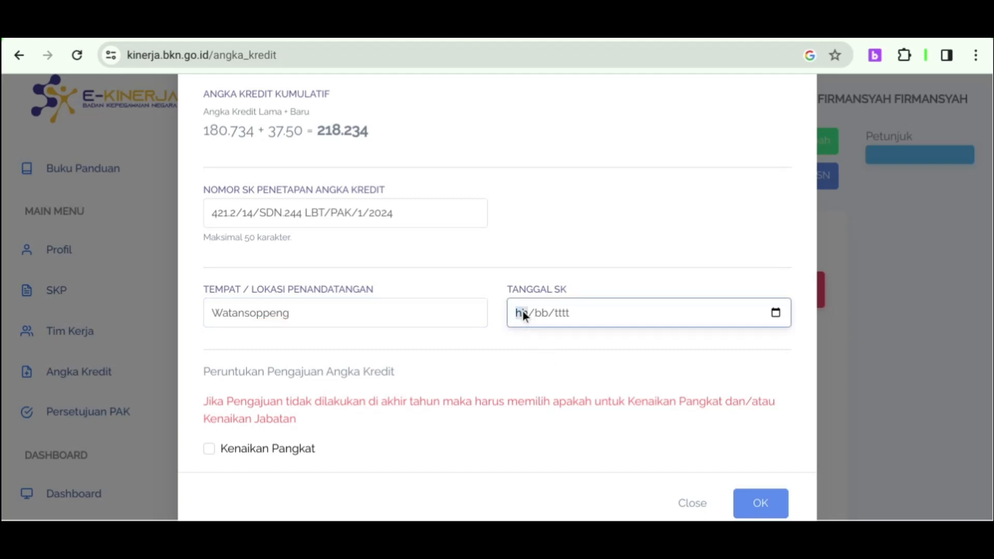
{"action": "type", "text": "02/"}
{"action": "type", "text": "01/20"}
{"action": "type", "text": "24"}
{"action": "left_click", "coordinate": [638, 249]}
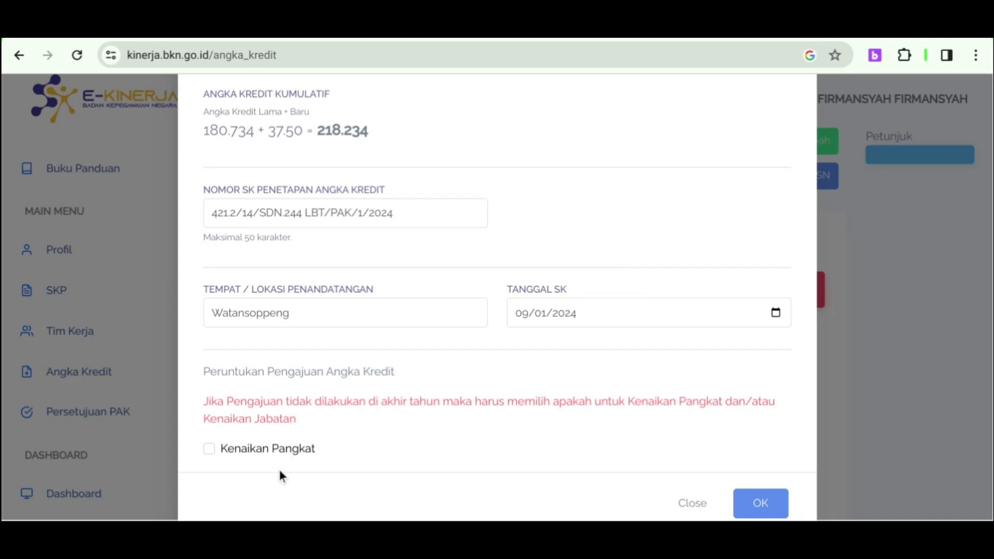
Tick Kenaikan Pangkat and Kenaikan Jabatan as the submission purposes.
{"action": "left_click", "coordinate": [212, 449]}
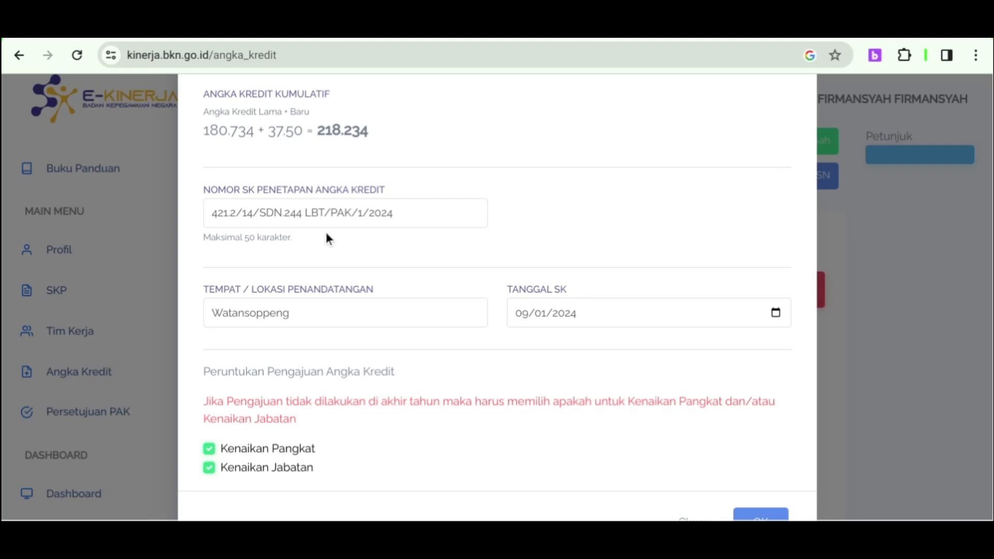
{"action": "left_click", "coordinate": [305, 222]}
{"action": "left_click", "coordinate": [305, 221]}
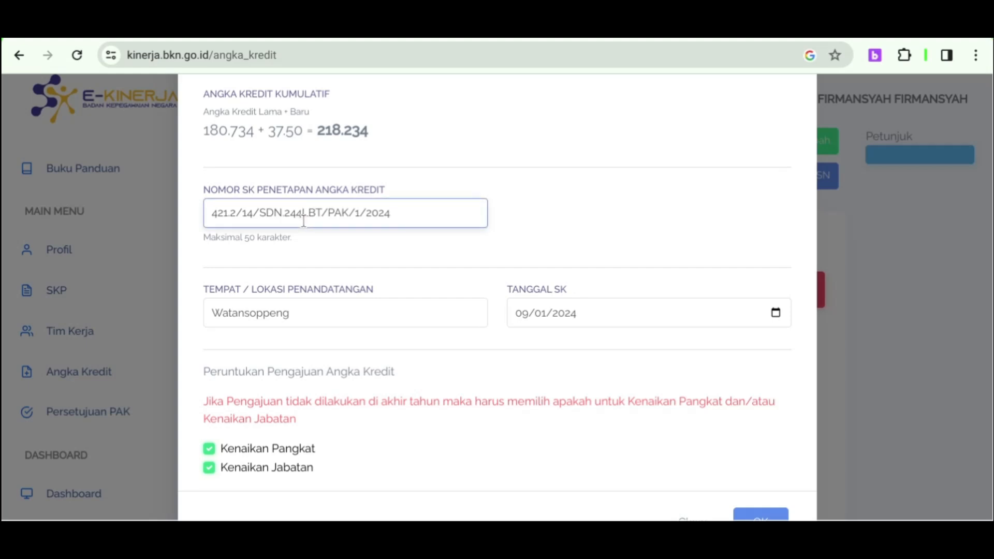
{"action": "type", "text": "4"}
{"action": "key", "text": "BackSpace"}
{"action": "type", "text": "/"}
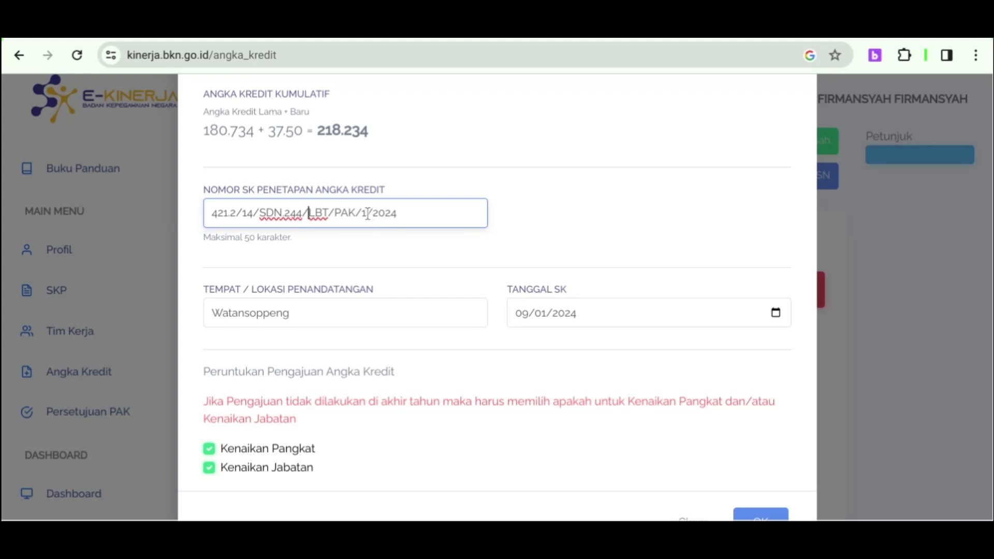
Confirm the PAK with OK and check the new 218.234-credit Draft row in the list.
{"action": "left_click", "coordinate": [770, 518]}
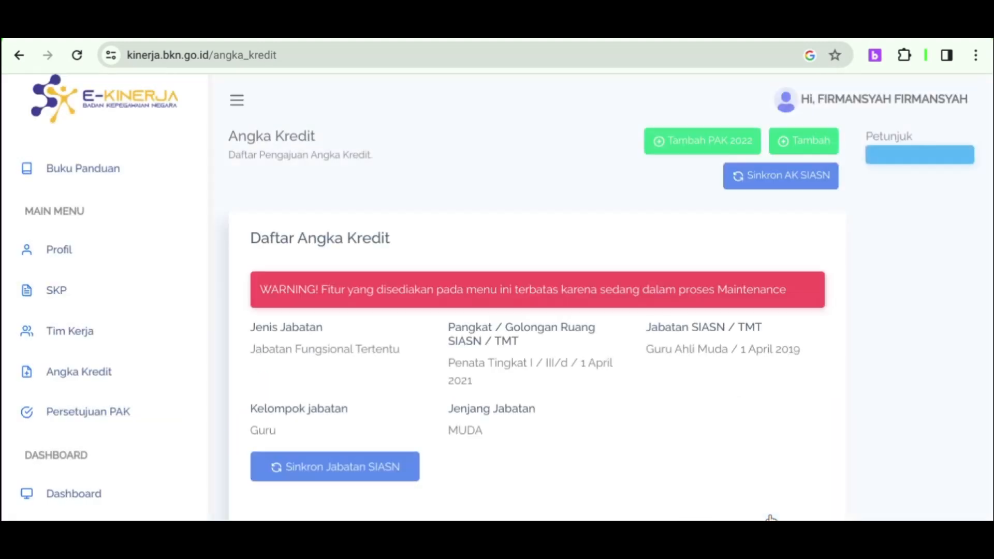
{"action": "scroll", "coordinate": [781, 431], "scroll_direction": "down", "scroll_amount": 4}
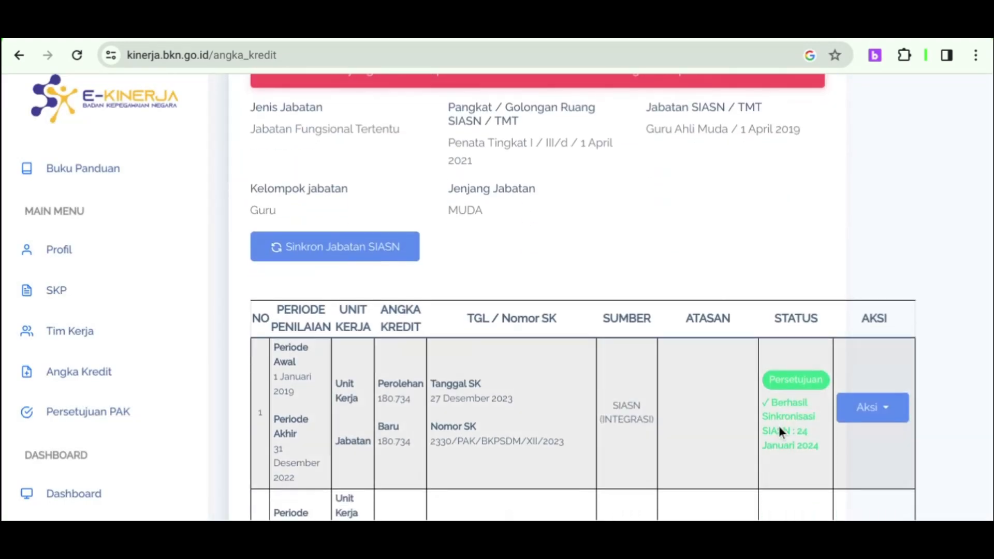
{"action": "scroll", "coordinate": [779, 426], "scroll_direction": "down", "scroll_amount": 3}
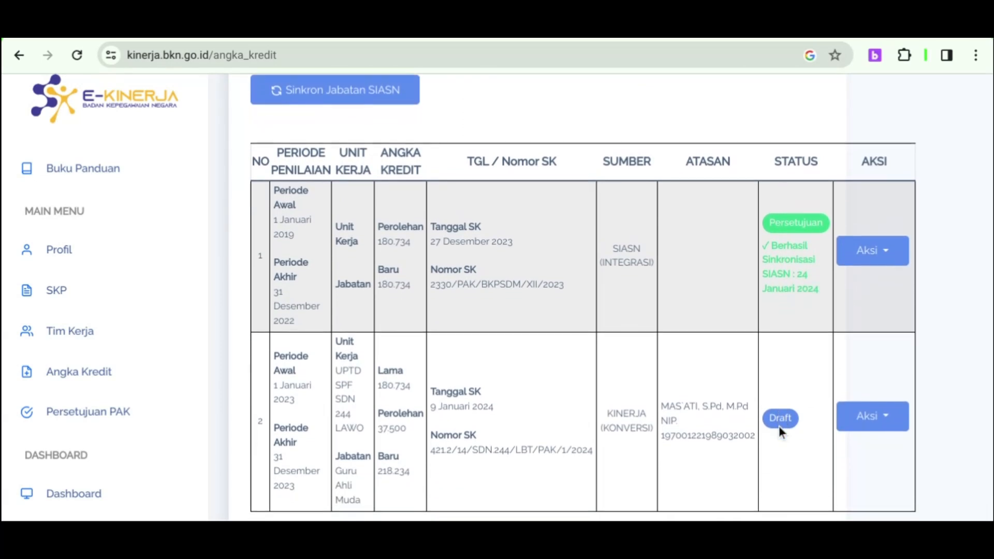
{"action": "scroll", "coordinate": [779, 428], "scroll_direction": "down", "scroll_amount": 1}
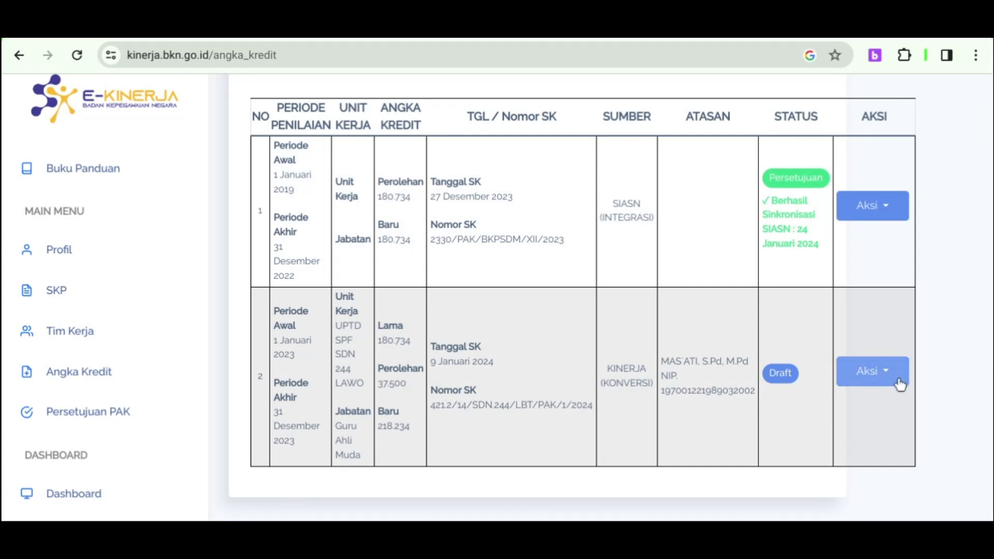
Generate a PAK preview for the 2023 Draft submission from its row 2 Aksi menu.
{"action": "left_click", "coordinate": [896, 383]}
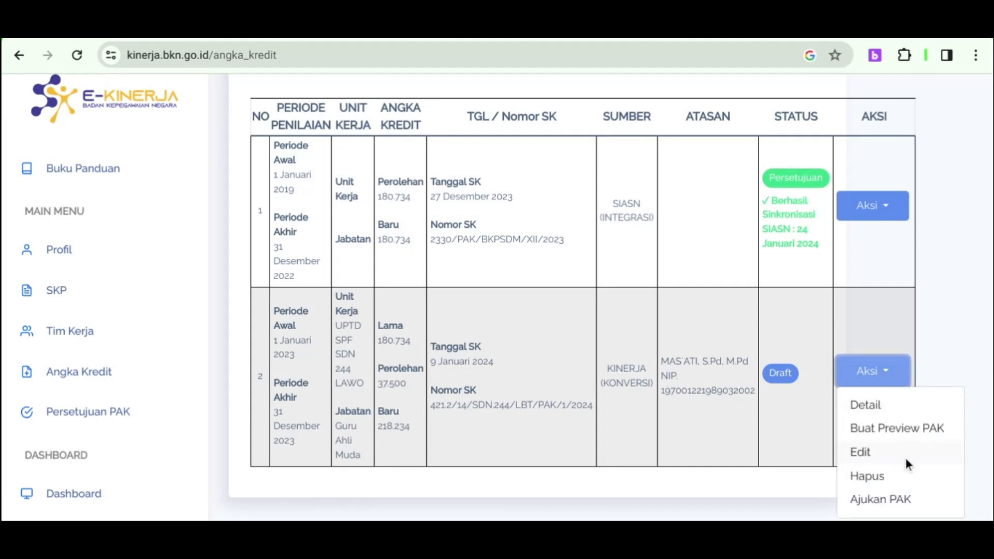
{"action": "scroll", "coordinate": [906, 457], "scroll_direction": "down", "scroll_amount": 2}
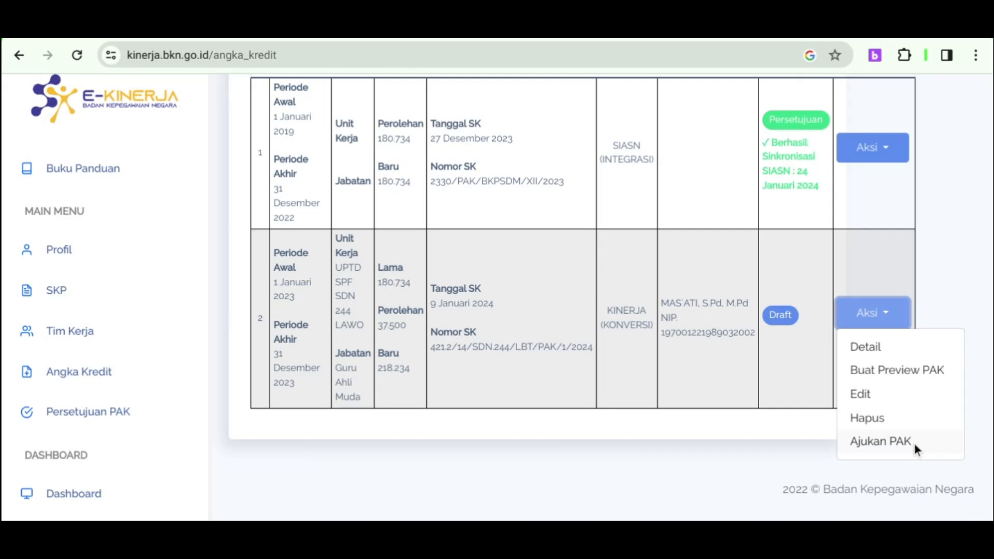
{"action": "left_click", "coordinate": [901, 371]}
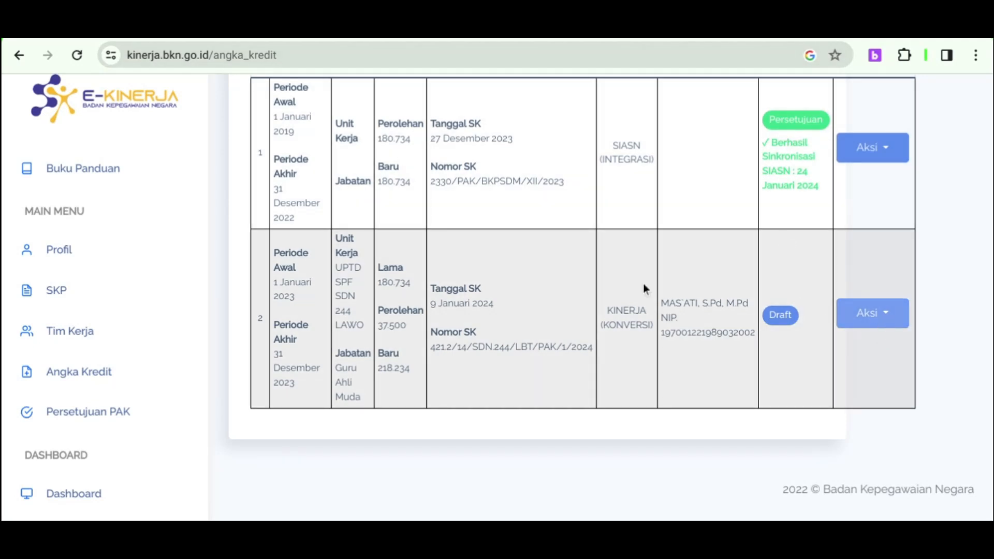
{"action": "scroll", "coordinate": [574, 271], "scroll_direction": "up", "scroll_amount": 2}
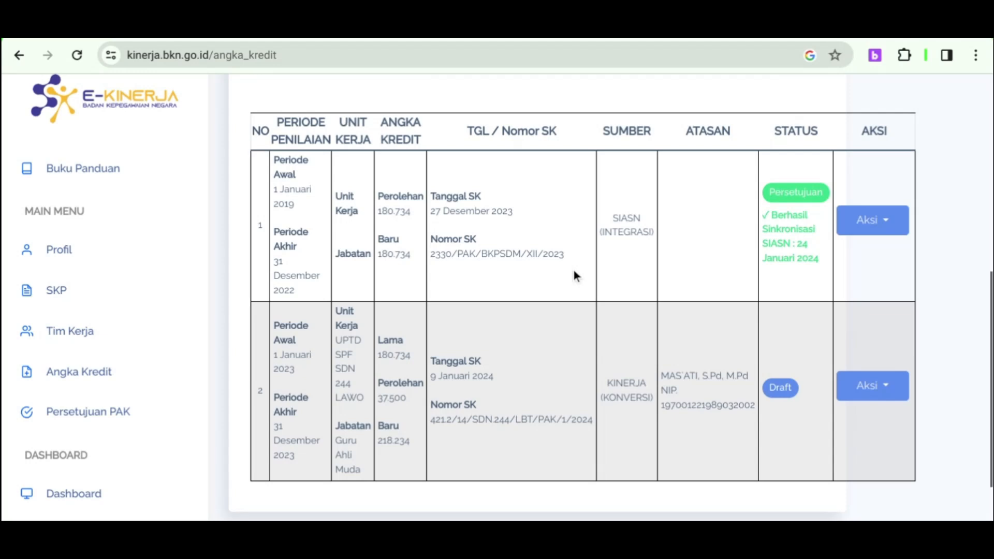
{"action": "scroll", "coordinate": [574, 270], "scroll_direction": "up", "scroll_amount": 1}
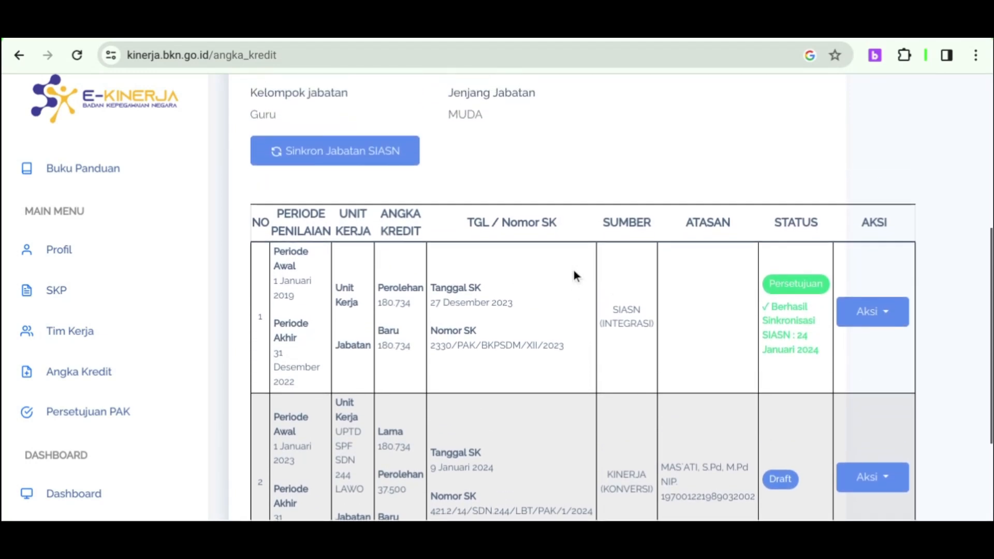
{"action": "scroll", "coordinate": [574, 270], "scroll_direction": "up", "scroll_amount": 2}
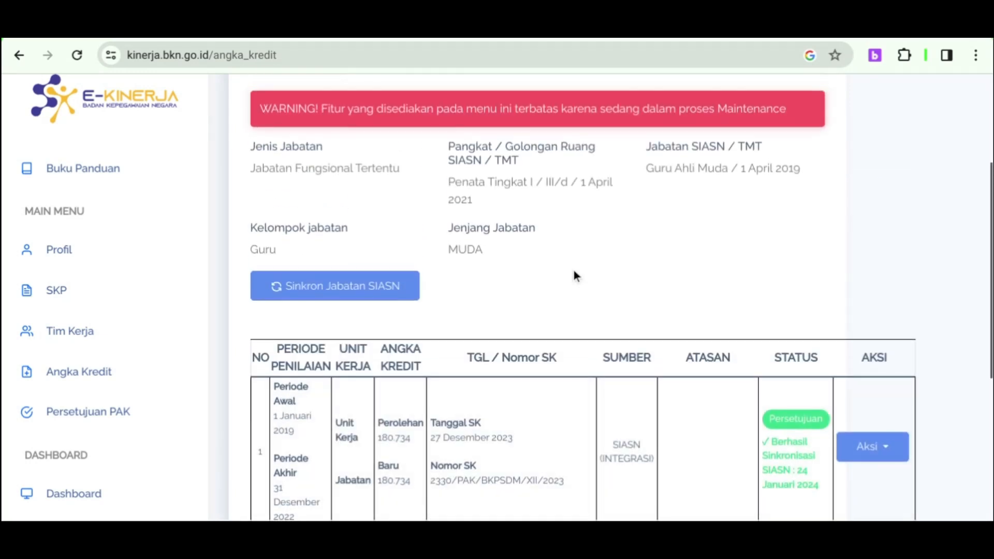
{"action": "scroll", "coordinate": [574, 270], "scroll_direction": "down", "scroll_amount": 1}
{"action": "scroll", "coordinate": [574, 270], "scroll_direction": "down", "scroll_amount": 3}
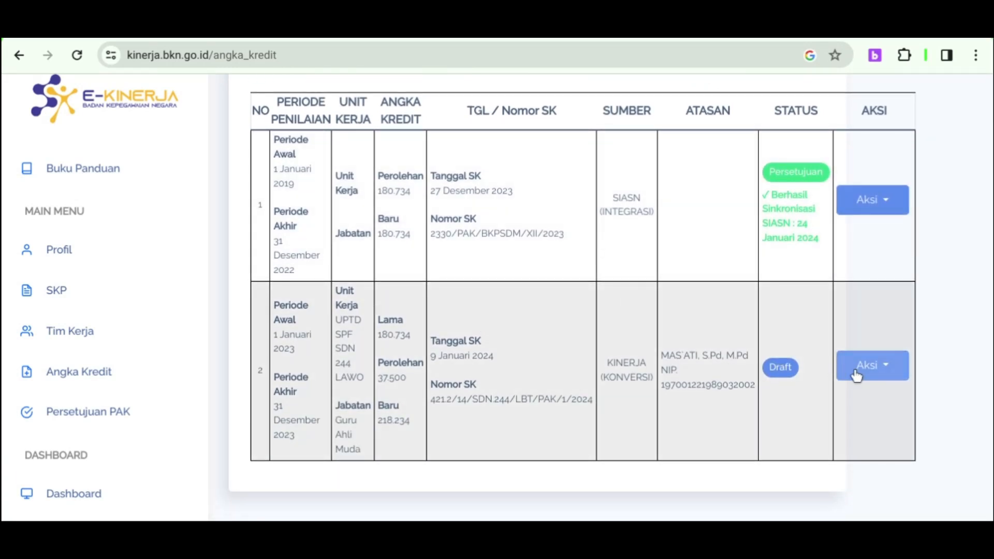
{"action": "scroll", "coordinate": [857, 377], "scroll_direction": "down", "scroll_amount": 1}
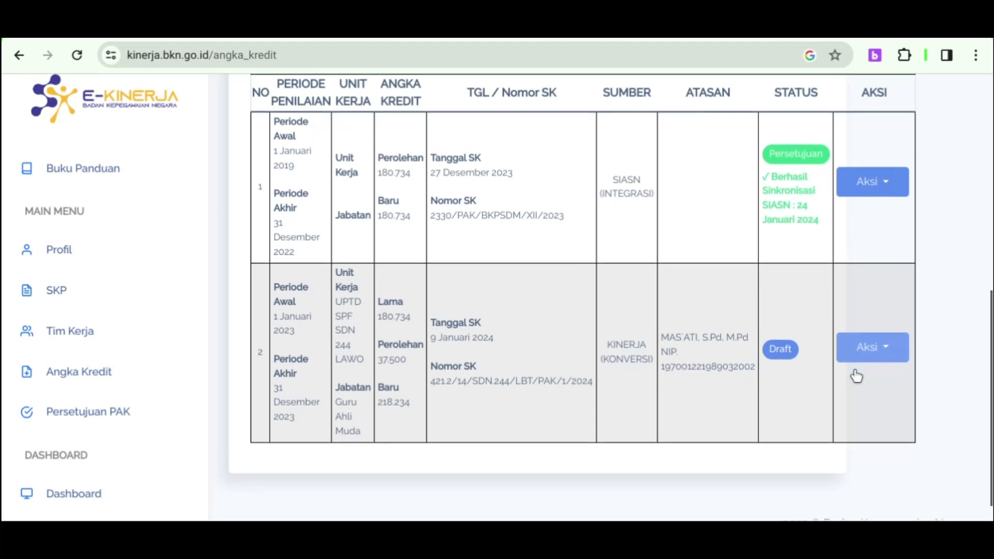